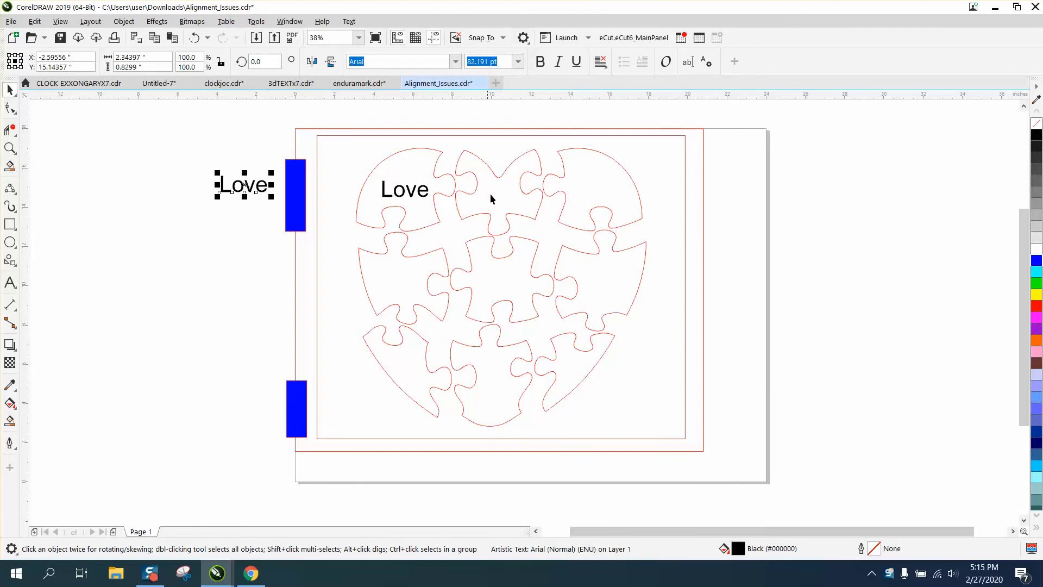
click(438, 213)
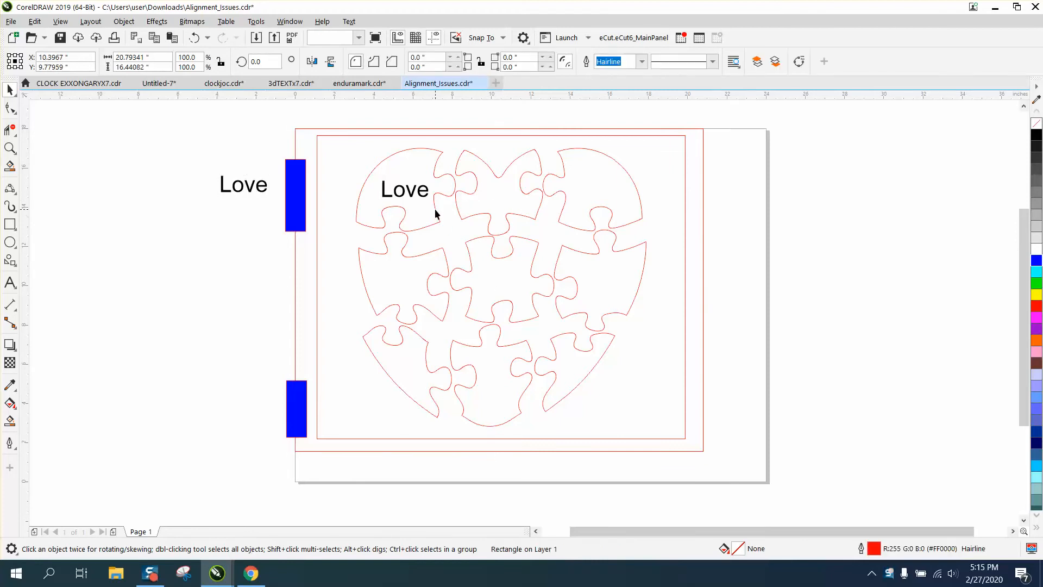
click(436, 213)
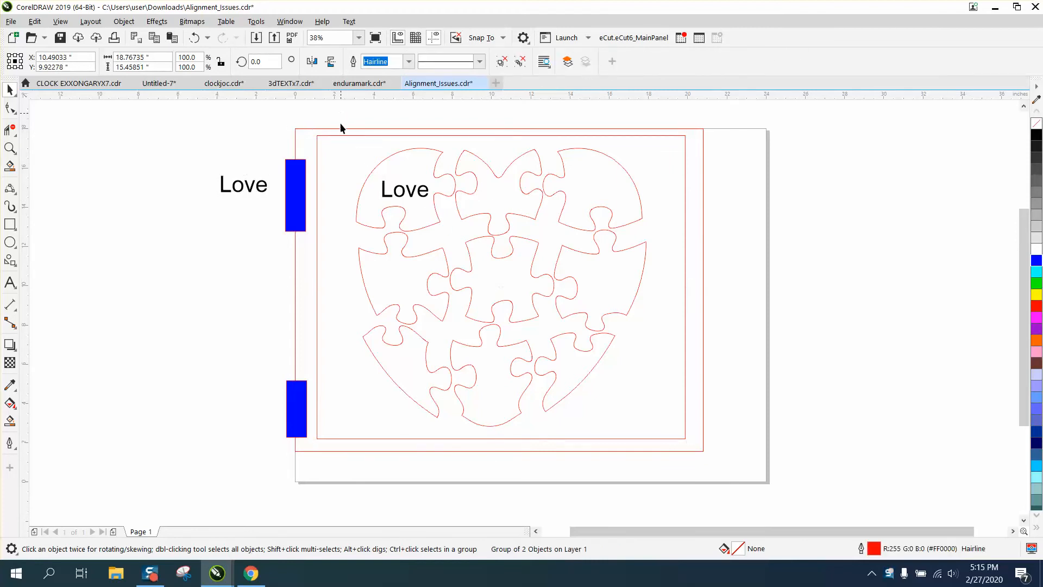
drag(674, 427, 675, 429)
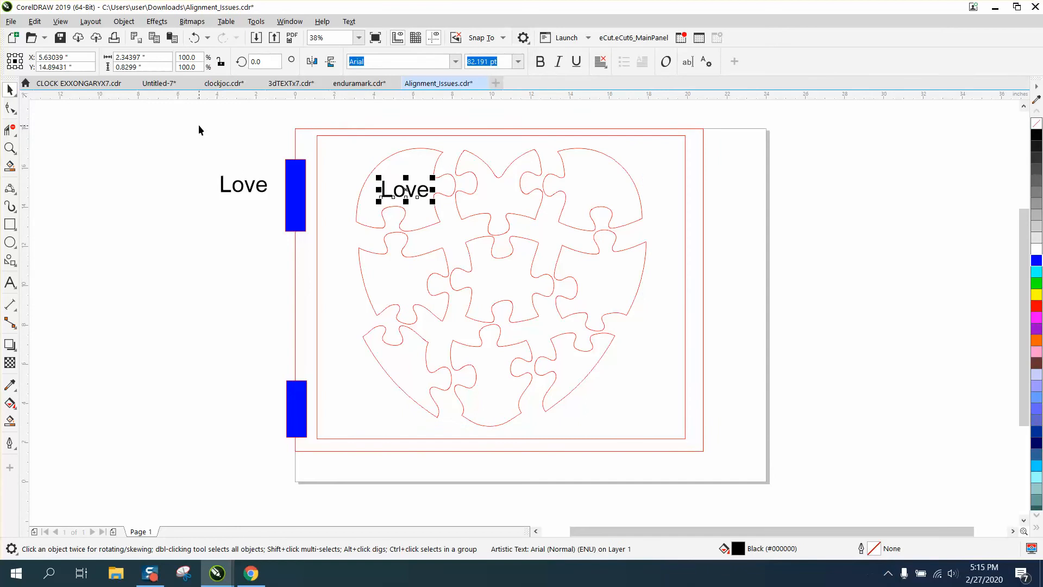
drag(340, 113, 616, 415)
click(470, 113)
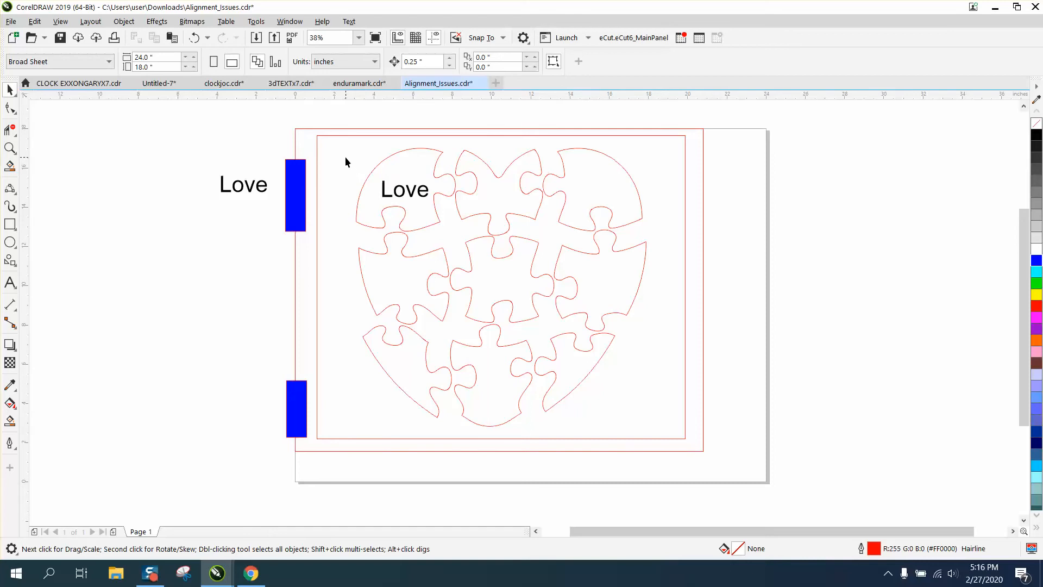
Move the "Love" text from the heart's upper-left puzzle piece to the empty area beyond the page's right edge.
click(410, 192)
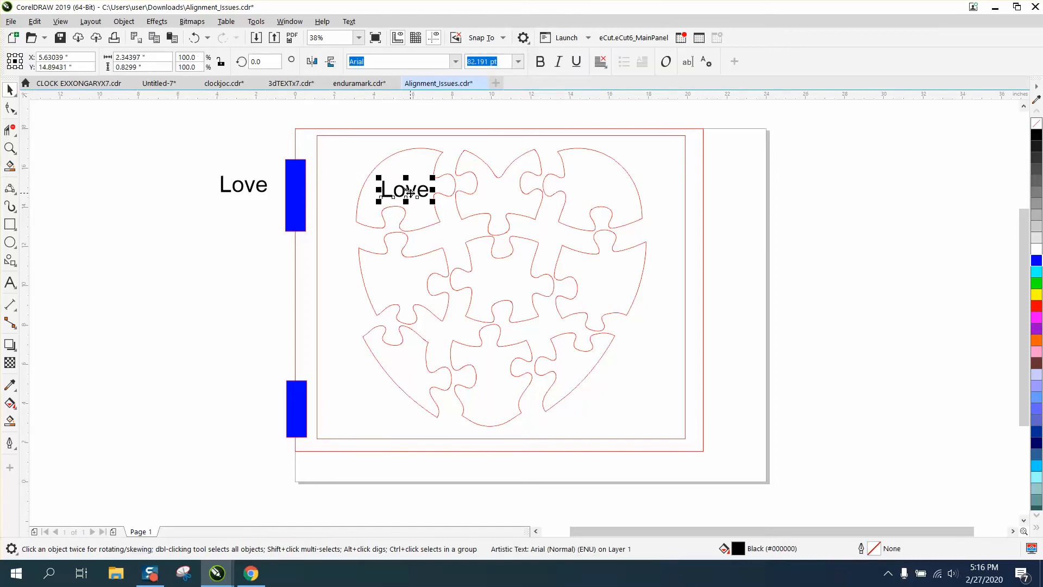
drag(411, 191, 839, 195)
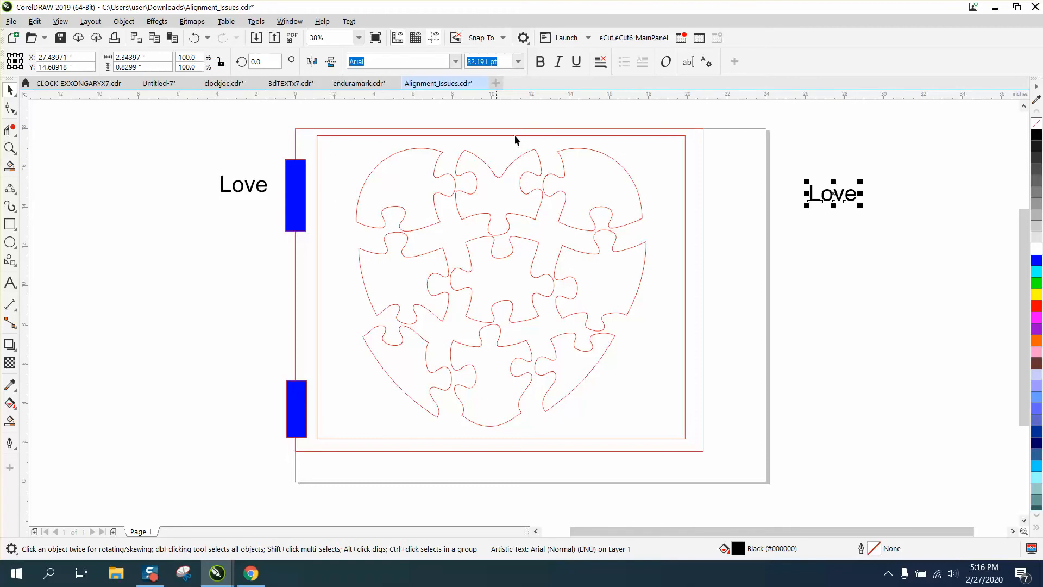
click(10, 420)
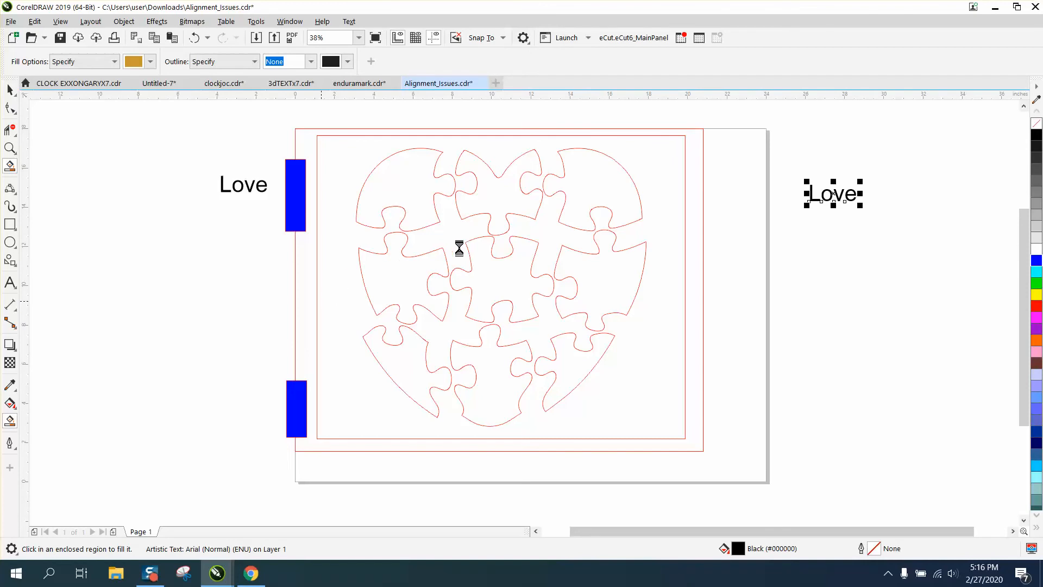
click(492, 229)
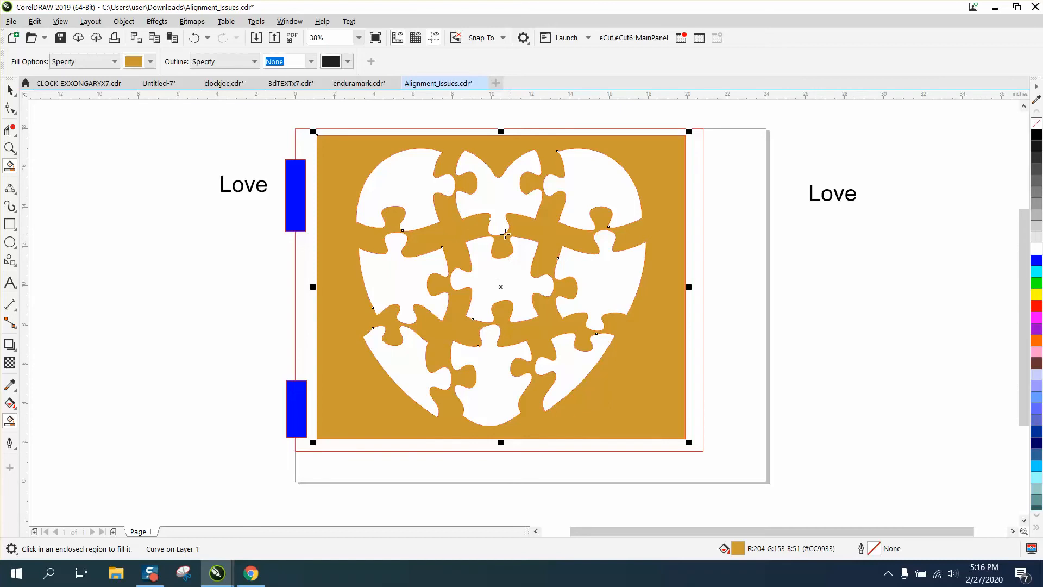
click(194, 38)
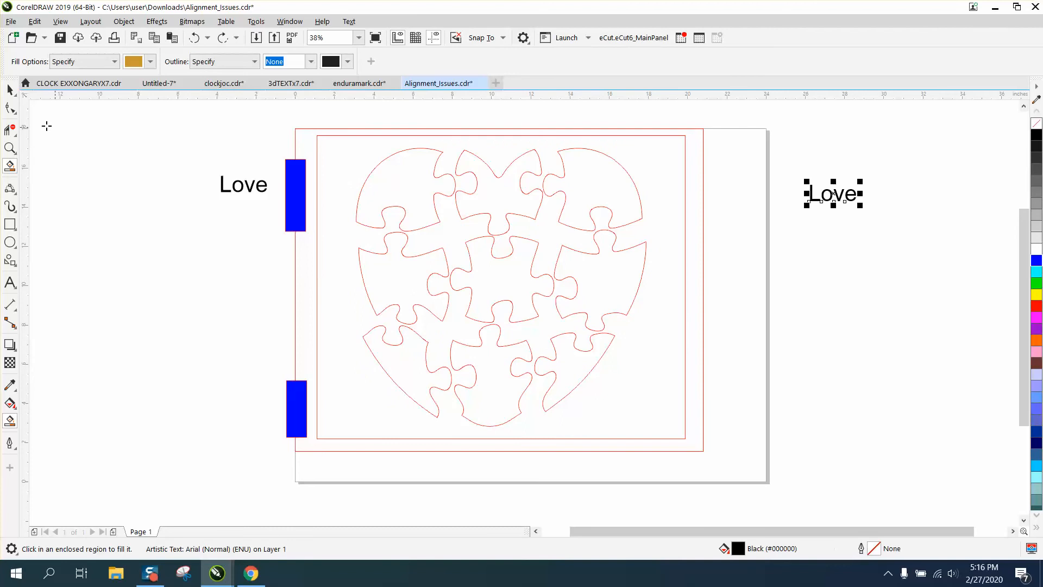
click(9, 89)
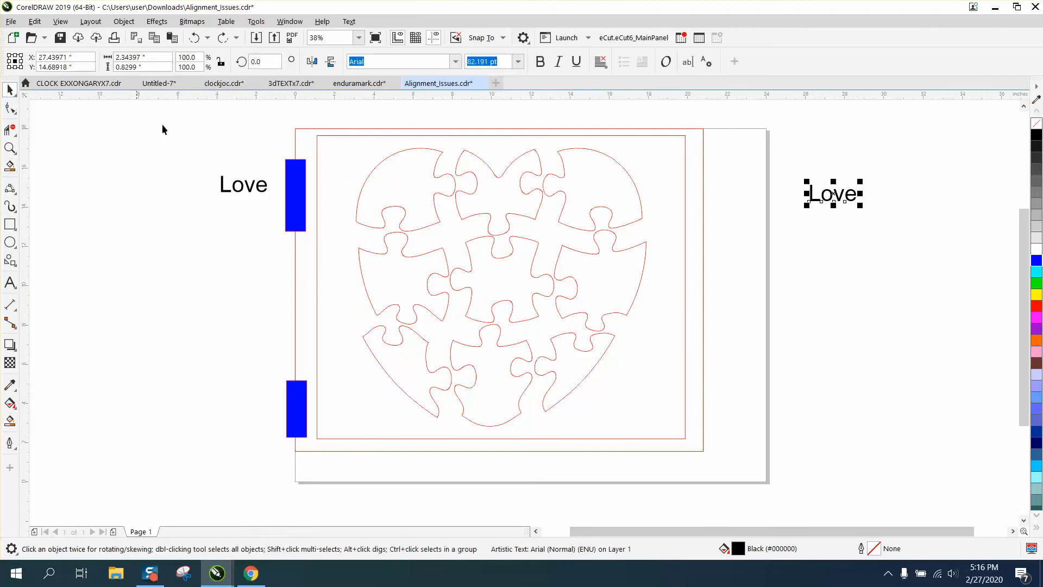
Mirror the grouped heart puzzle horizontally and flip it back to its original orientation.
click(329, 135)
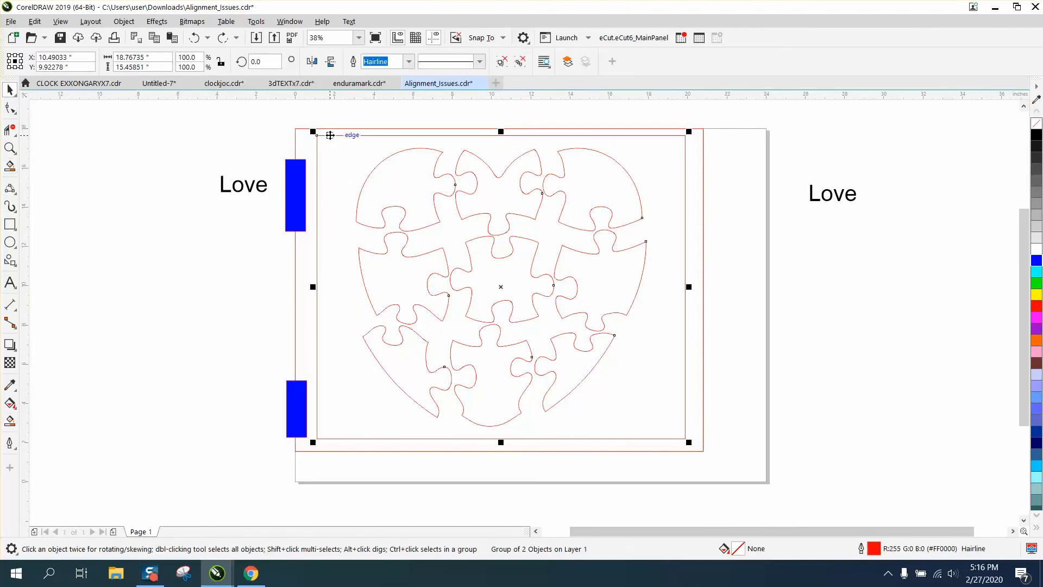
click(312, 61)
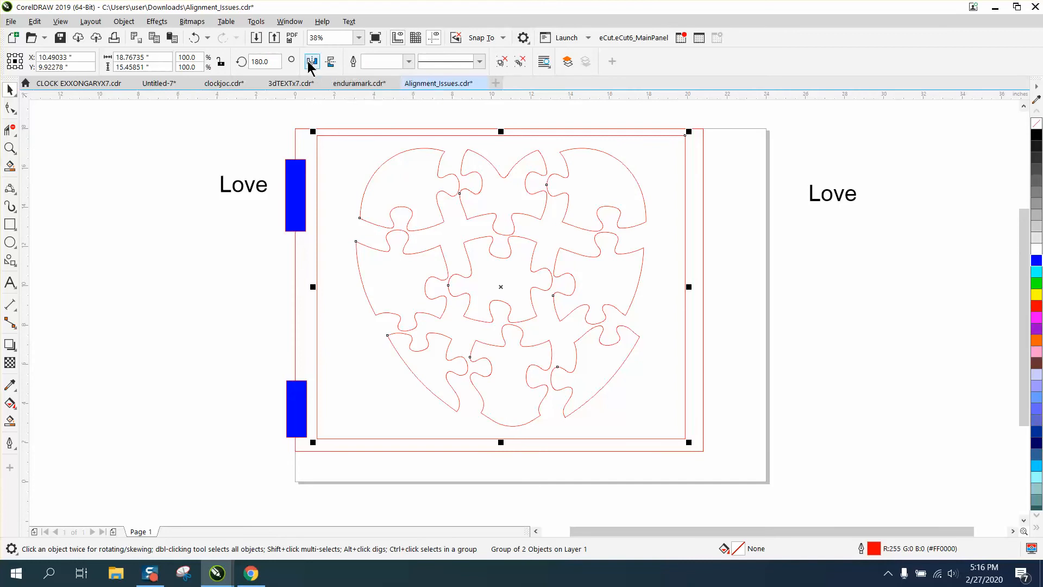
click(311, 62)
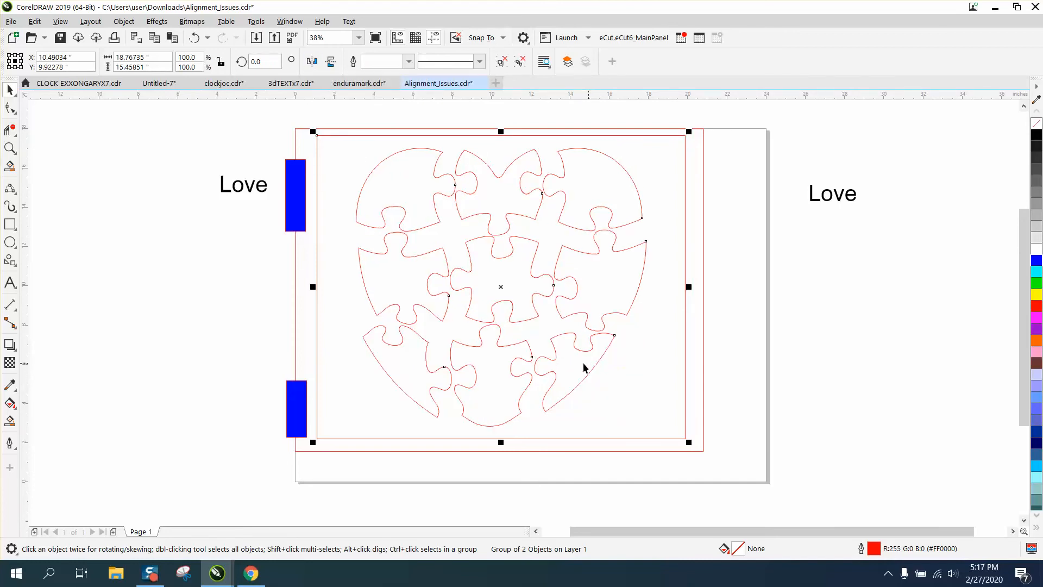
Smart-fill the heart's lower-right puzzle piece in gold (#CC9933) and mirror the puzzle group horizontally.
click(10, 421)
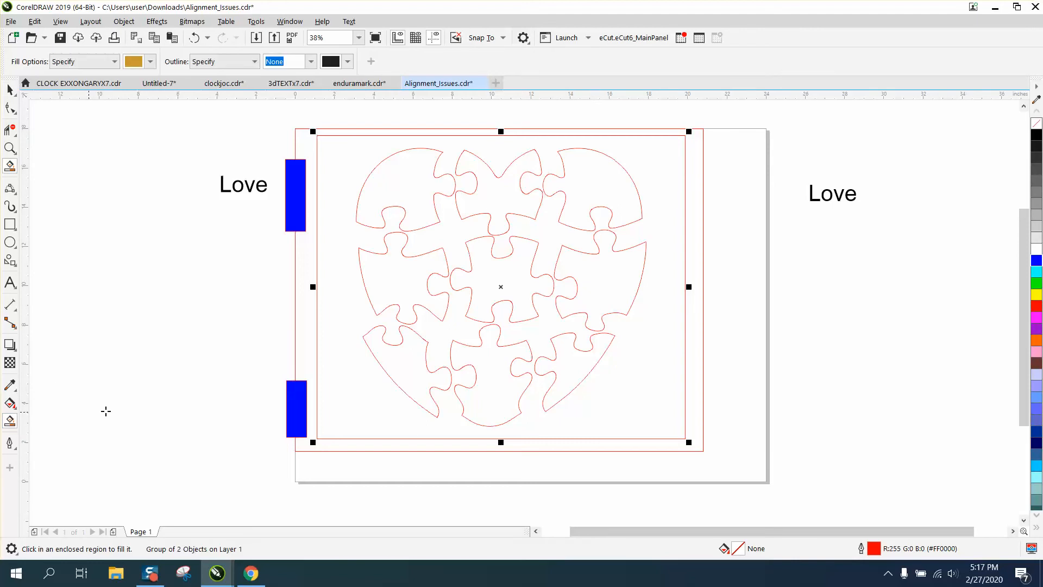
click(577, 369)
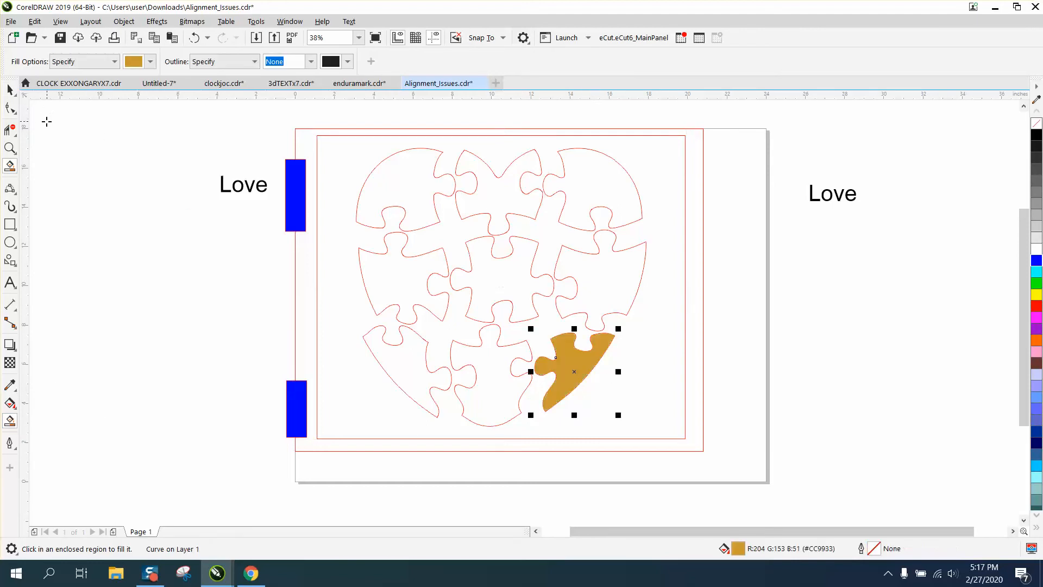
click(9, 91)
click(330, 136)
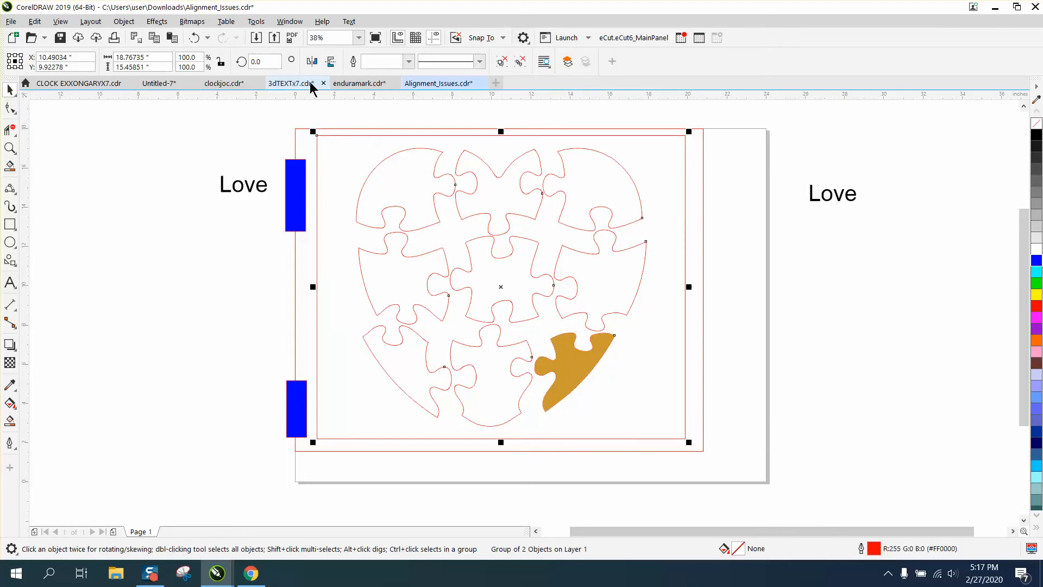
click(312, 61)
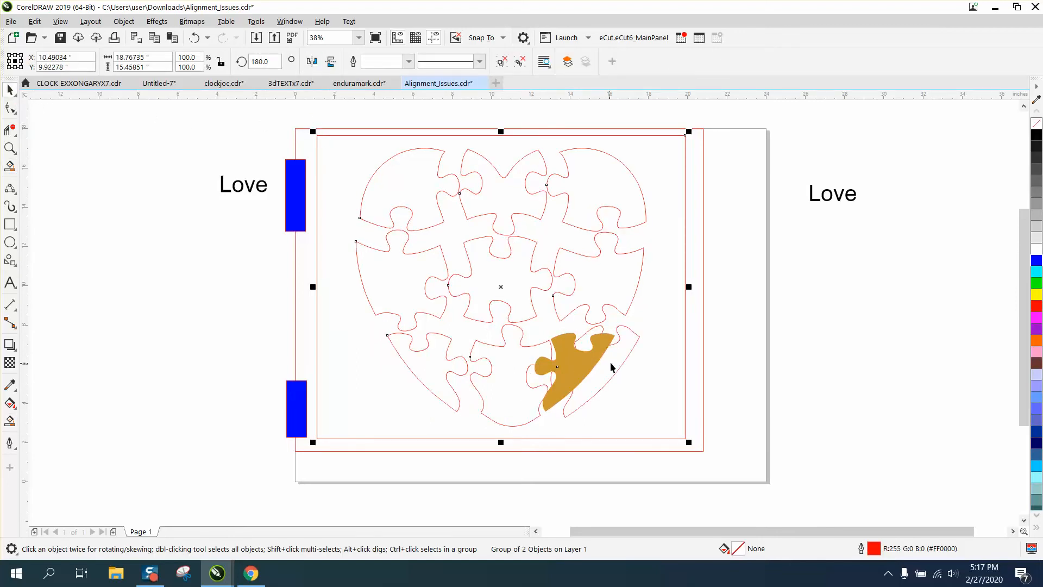
Delete the gold filled piece lying over the mirrored puzzle.
click(128, 172)
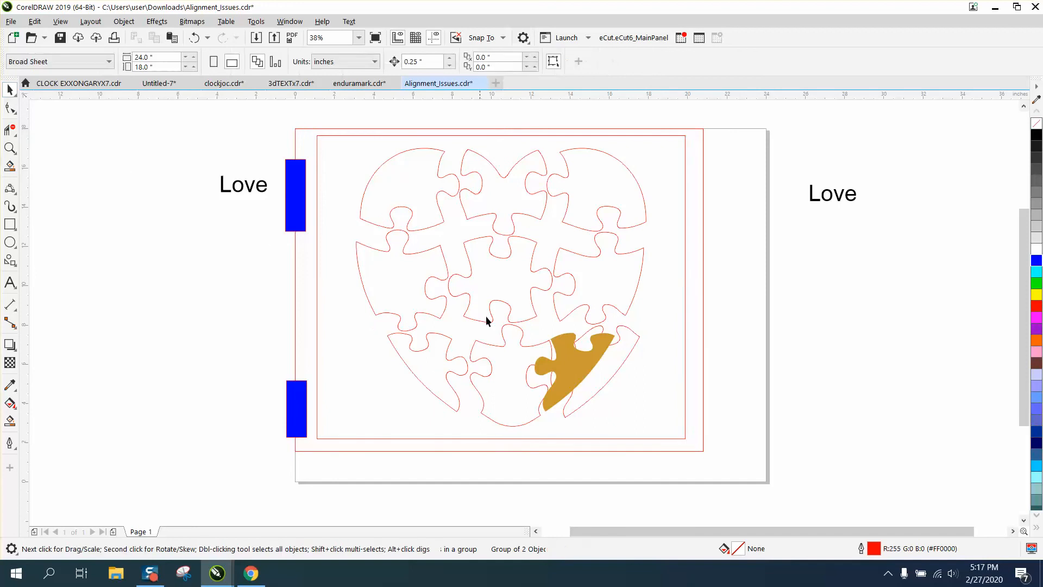
click(595, 349)
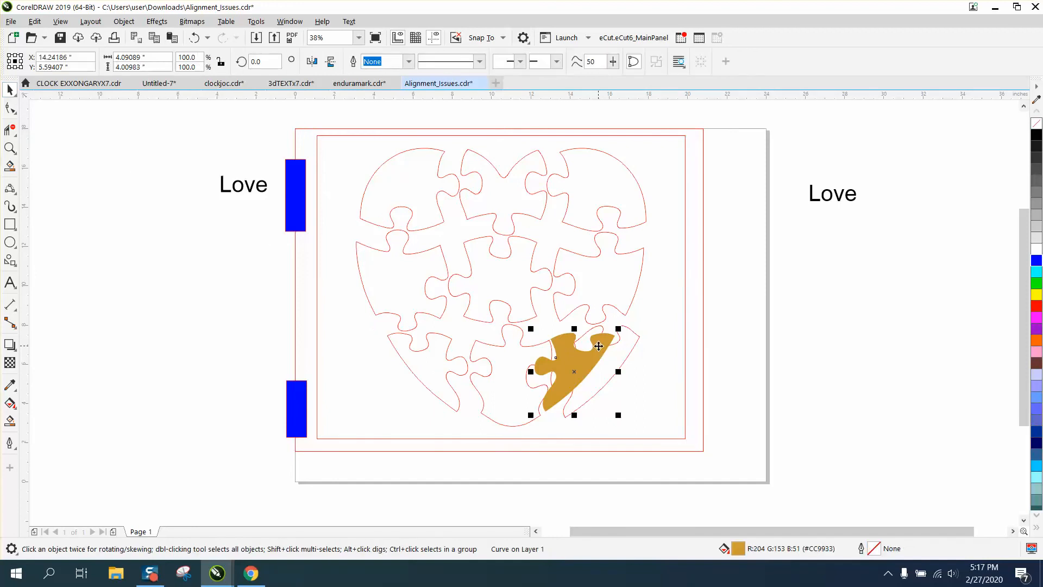
key(Delete)
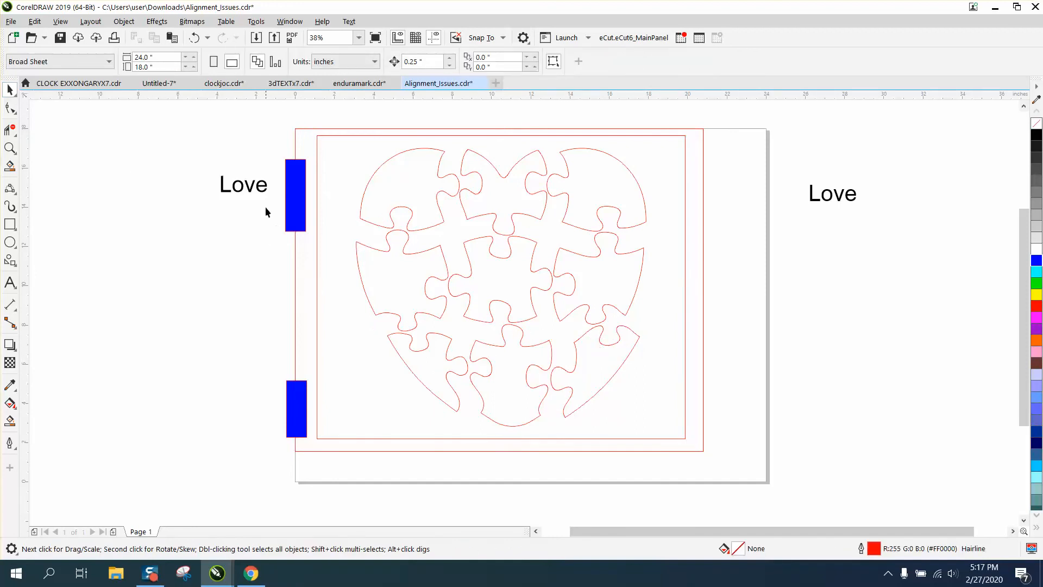
Move the two "Love" texts into the mirrored heart's upper-left and upper-right pieces, raising the right one slightly above the piece's notch.
drag(247, 192, 411, 191)
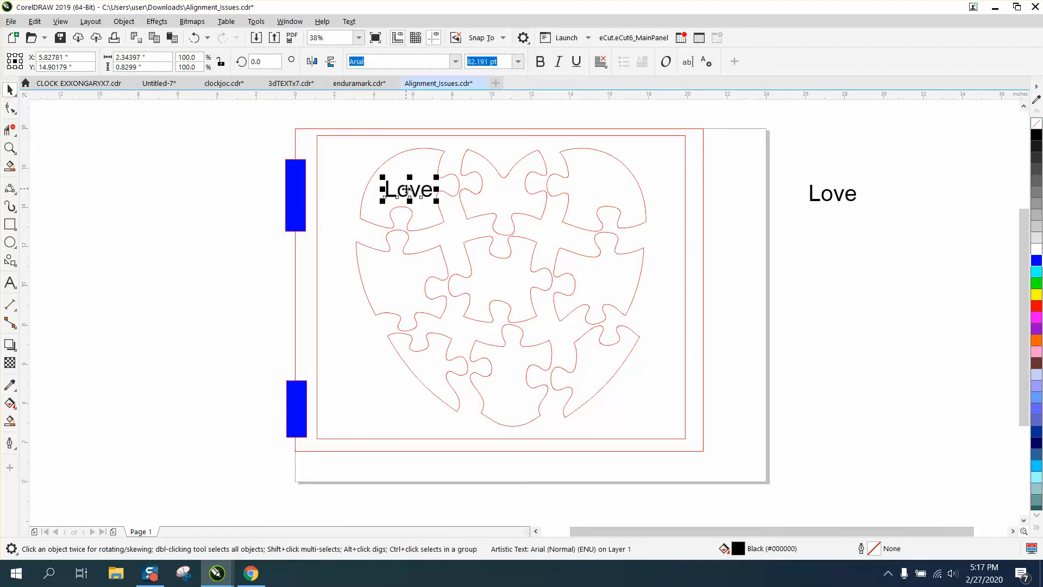
drag(840, 202, 611, 206)
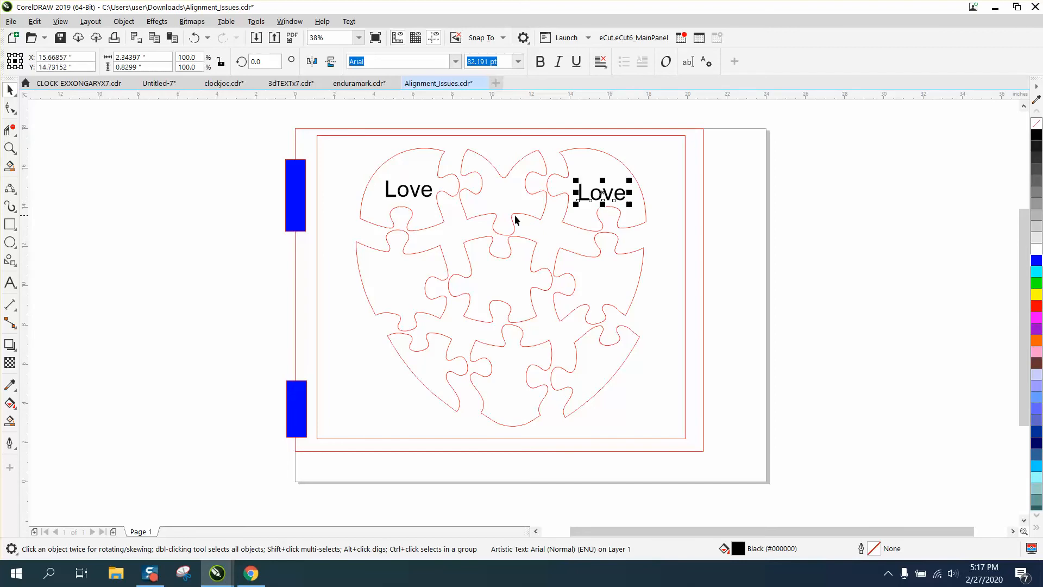
click(10, 148)
drag(545, 142, 738, 284)
click(10, 90)
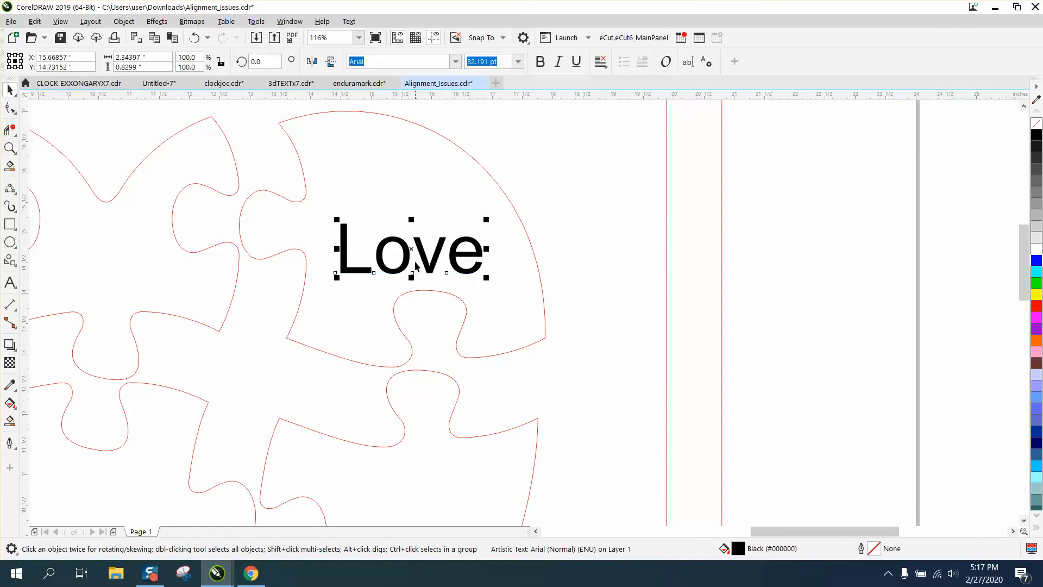
mouse_move(411, 253)
mouse_down()
mouse_move(404, 228)
mouse_move(395, 251)
mouse_move(393, 239)
mouse_move(418, 233)
mouse_up()
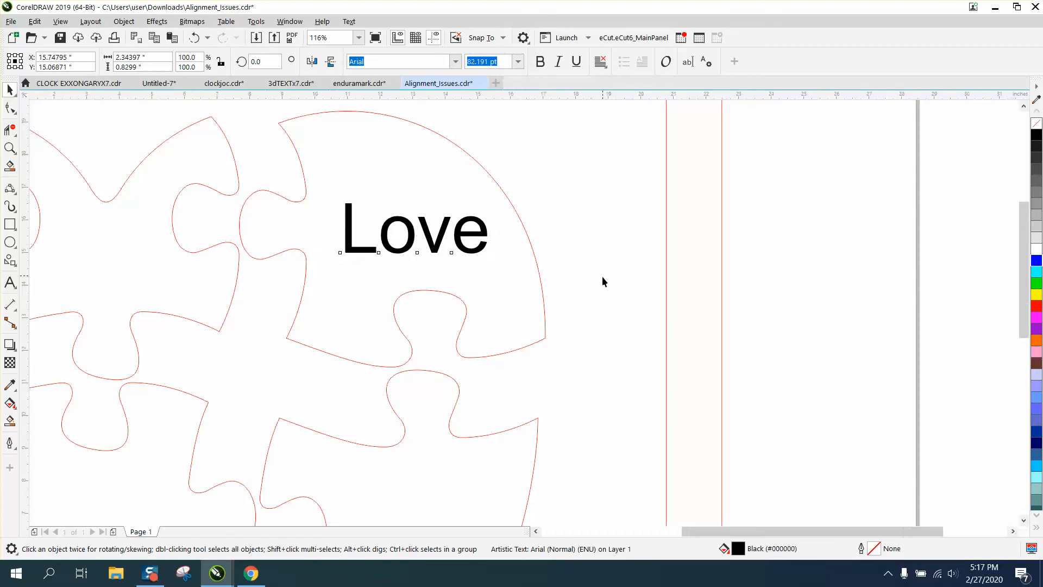
scroll(602, 276, down, 3)
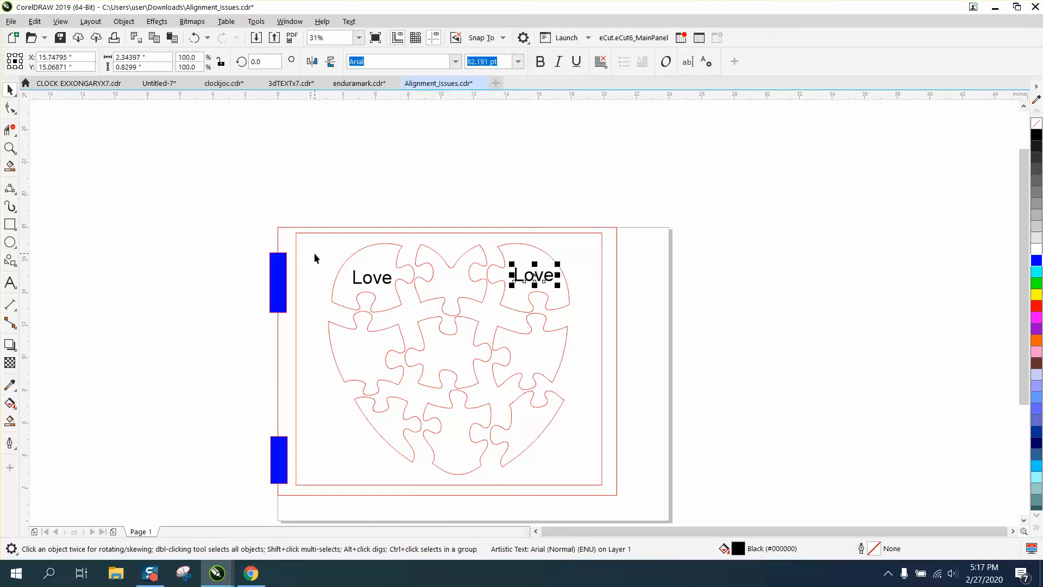
Draw an X of two crossing lines, about 1.37 by 1.2 inches, in the puzzle frame's upper-left corner.
click(314, 253)
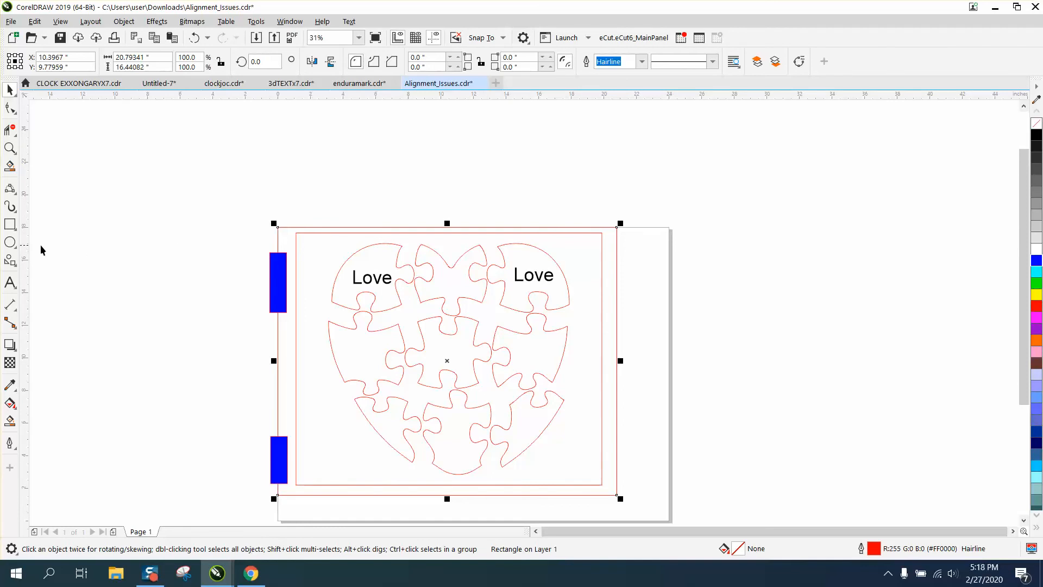
click(13, 190)
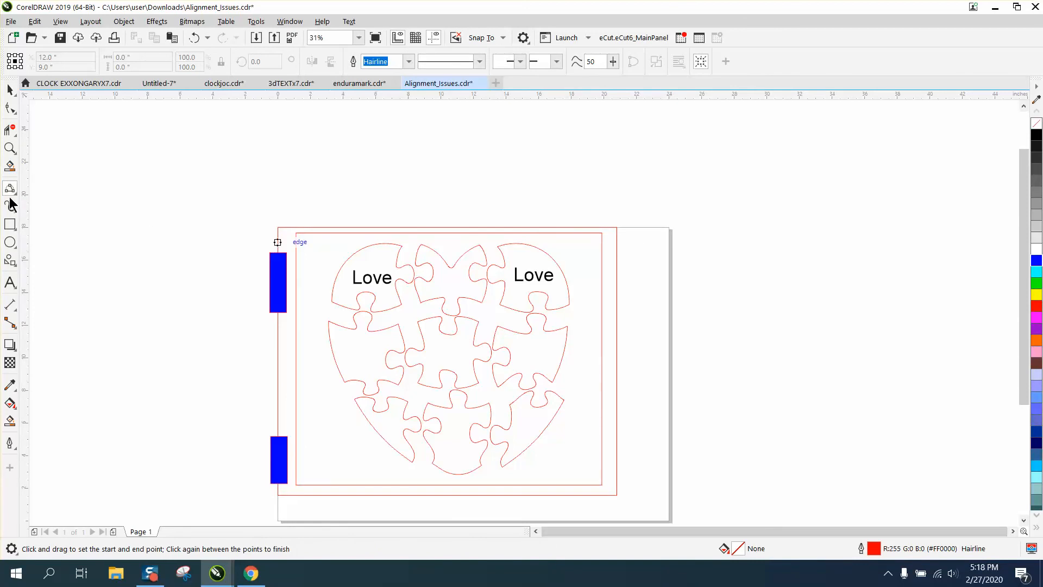
click(15, 194)
click(51, 205)
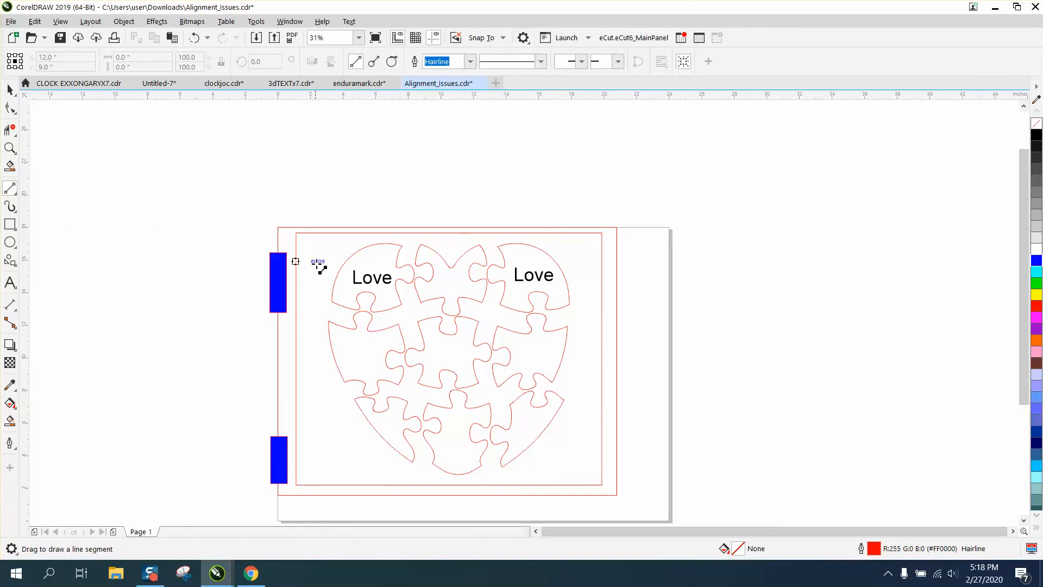
mouse_move(329, 241)
mouse_down()
mouse_move(305, 256)
mouse_move(330, 263)
mouse_up()
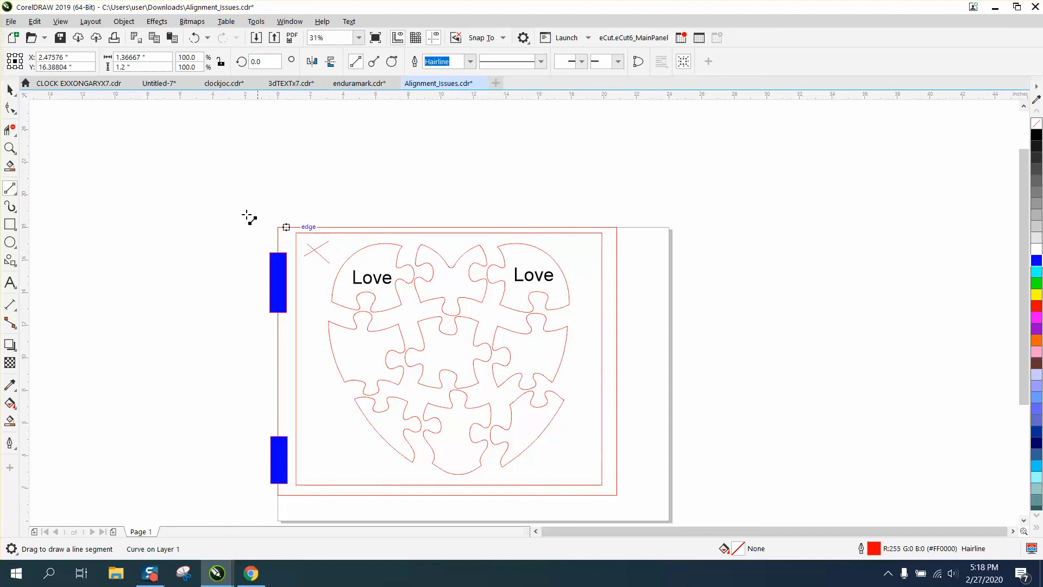
click(10, 90)
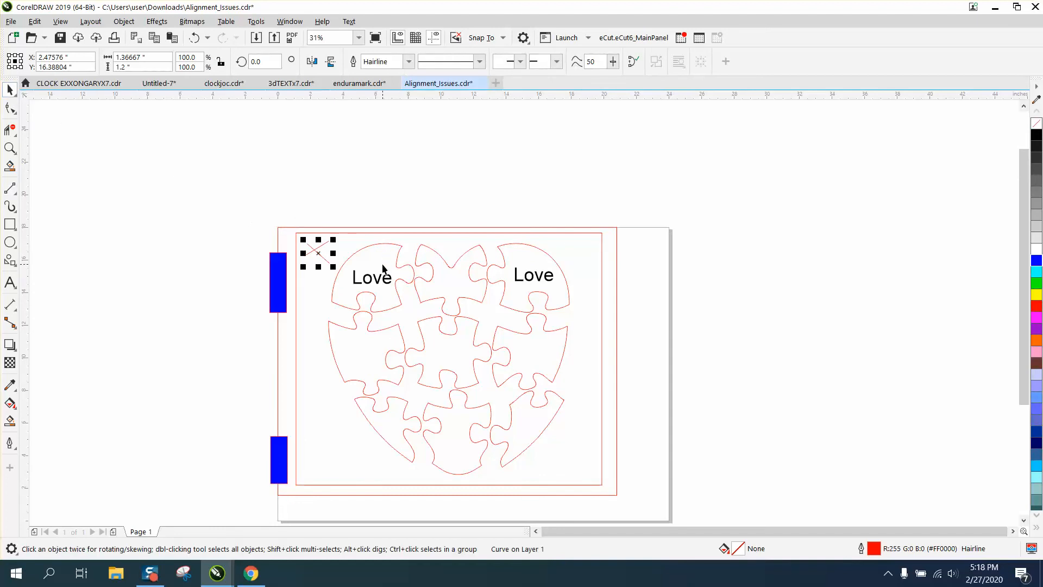
Undo the X mark, the text moves, the gold piece's deletion and the horizontal mirroring.
click(188, 37)
click(189, 39)
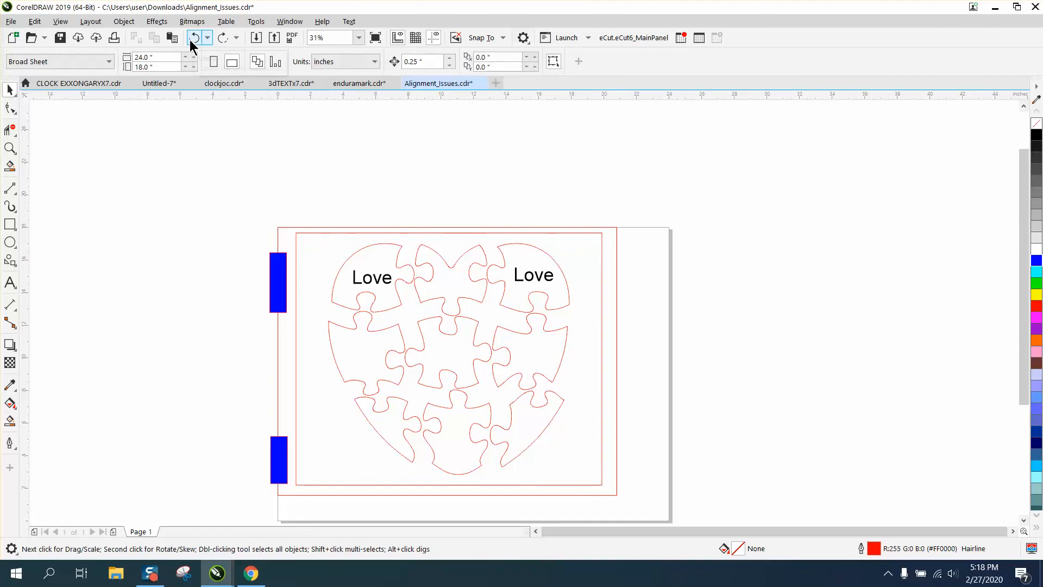
click(190, 40)
click(191, 40)
click(190, 41)
click(191, 41)
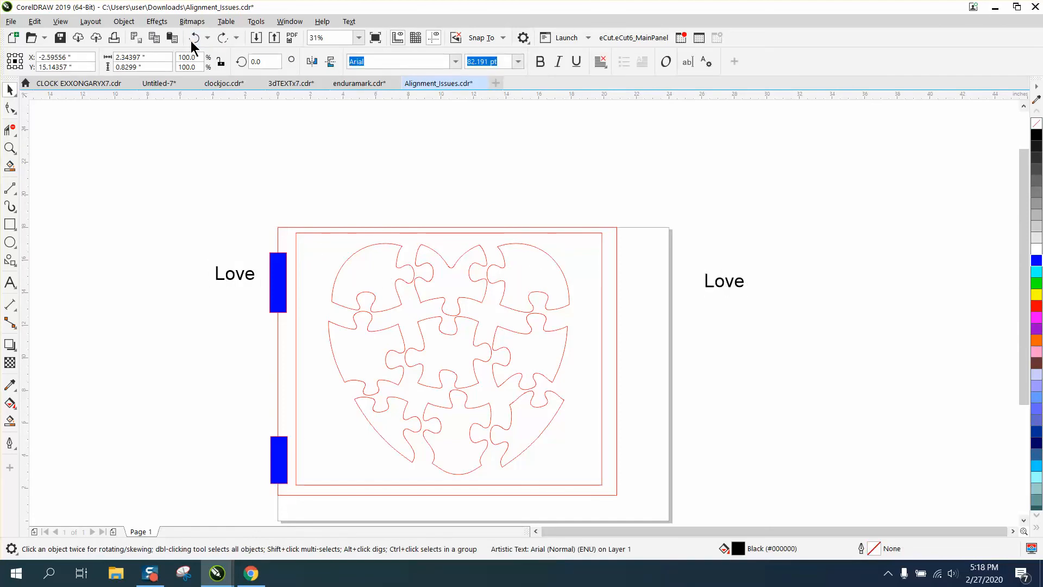
click(190, 41)
click(191, 40)
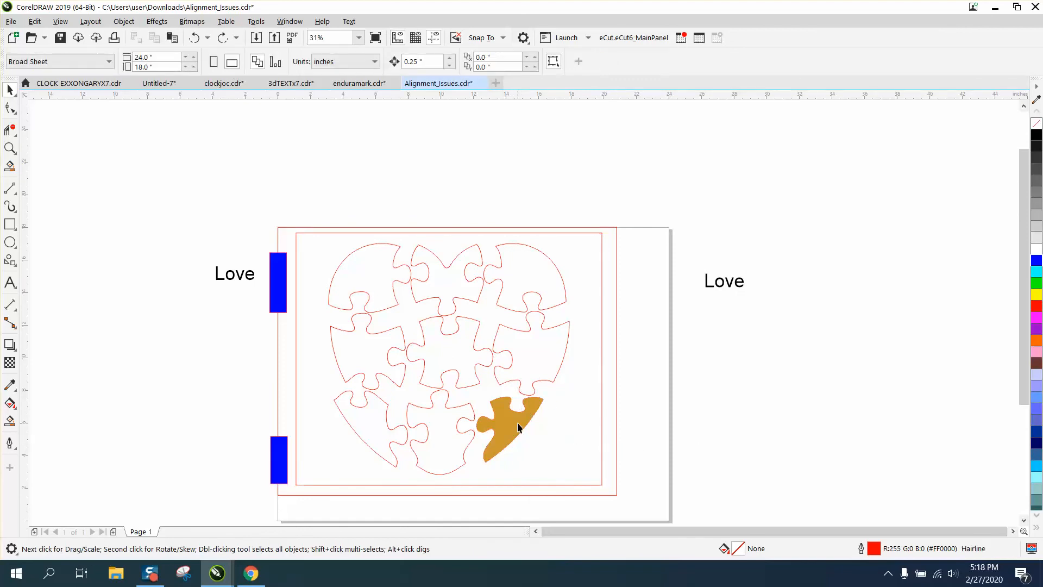
Remove the gold shape from the heart's lower-right piece and smart-fill the upper-right piece in gold (#CC9933).
drag(521, 424, 695, 420)
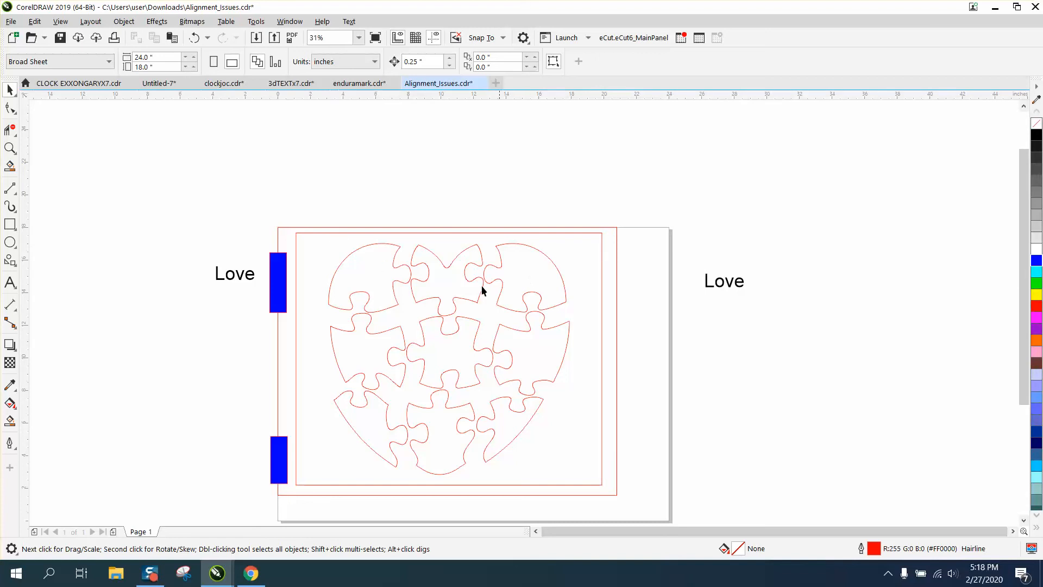
click(9, 422)
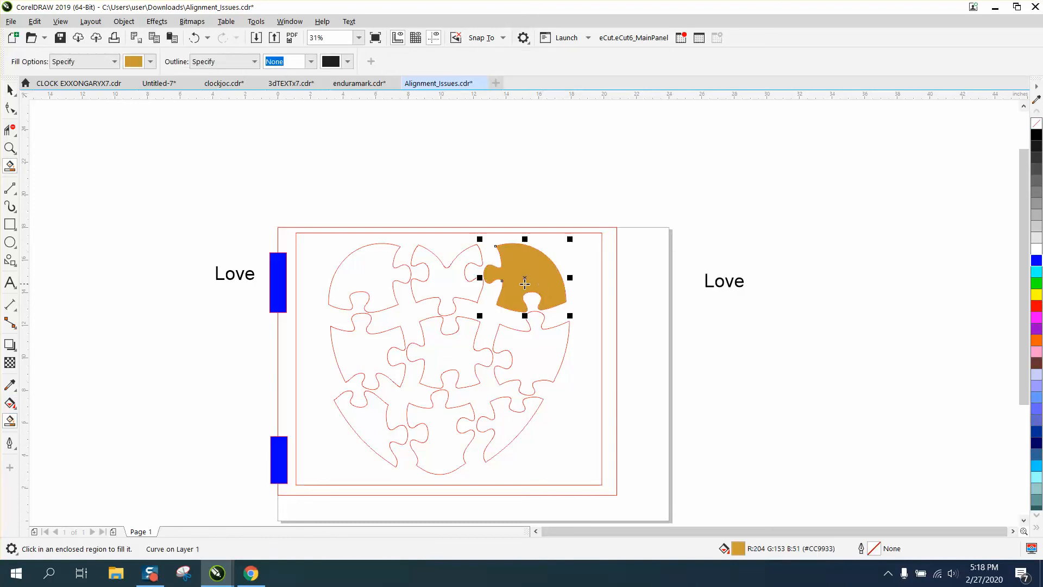
Move the gold piece out of the heart to above the frame, and mirror the heart puzzle group horizontally.
key(space)
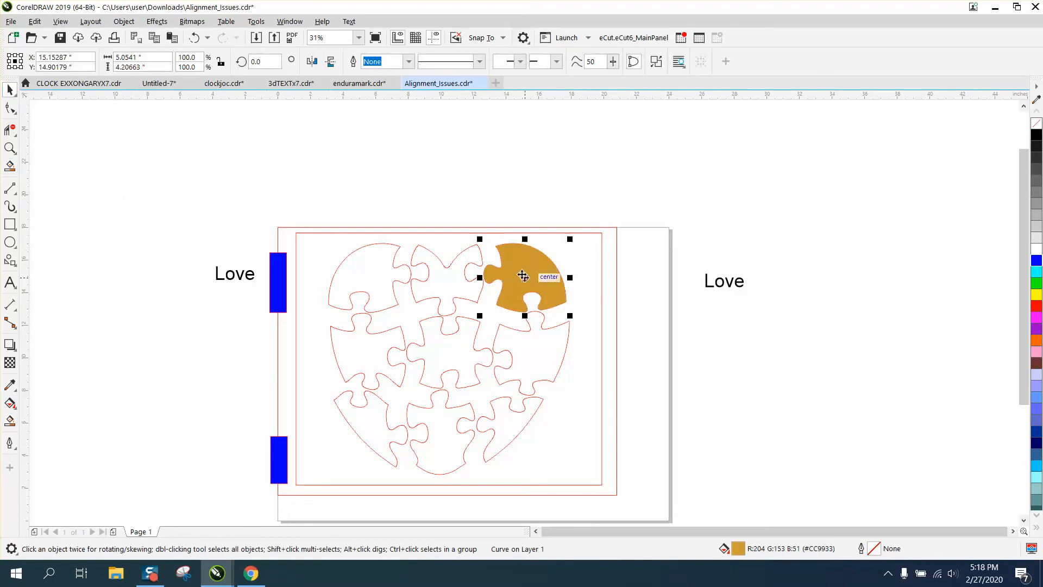
drag(524, 275, 523, 166)
click(366, 235)
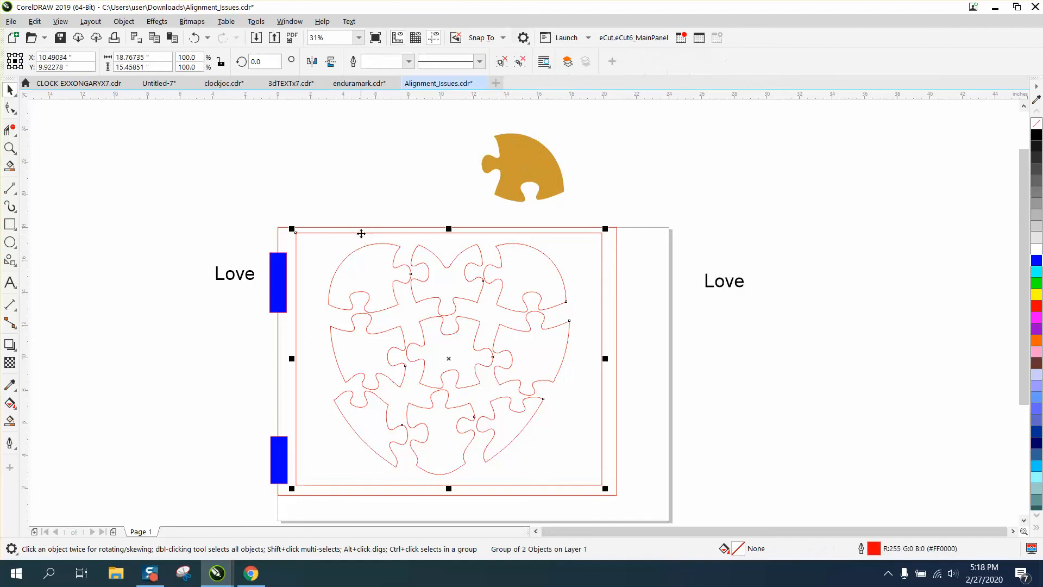
click(314, 62)
Mirror the gold piece horizontally and fit it onto the matching upper-left piece of the mirrored heart.
click(527, 165)
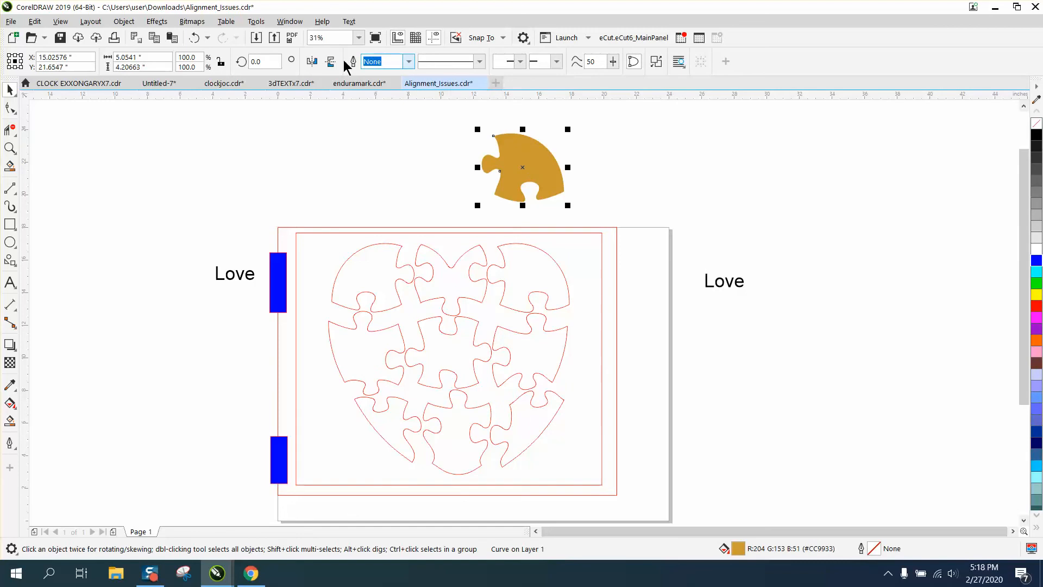
click(313, 62)
drag(516, 163, 370, 274)
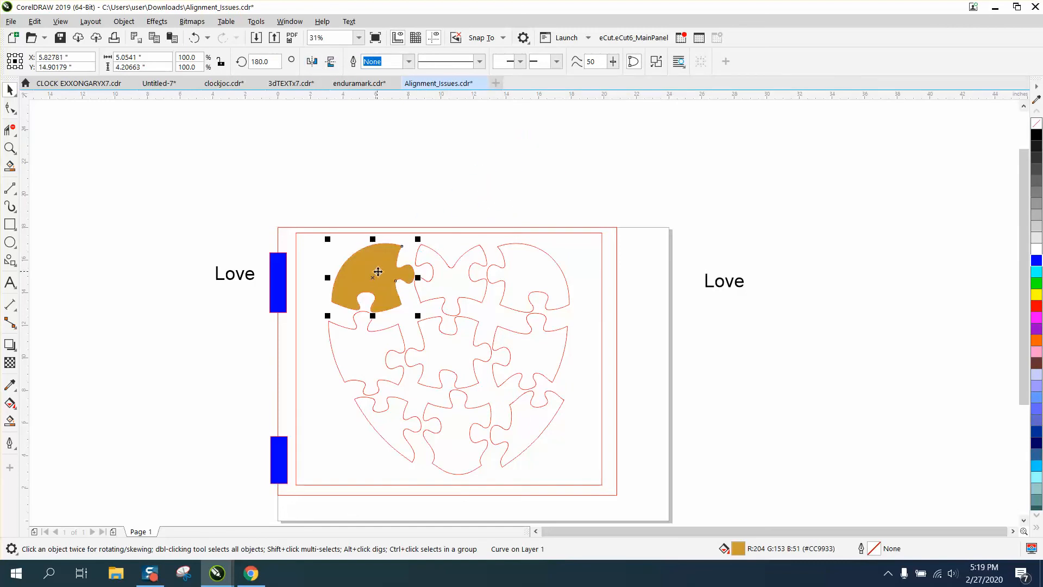
Move the "Love" text from left of the frame onto the gold piece and bring it to the front of the page.
drag(242, 279, 378, 281)
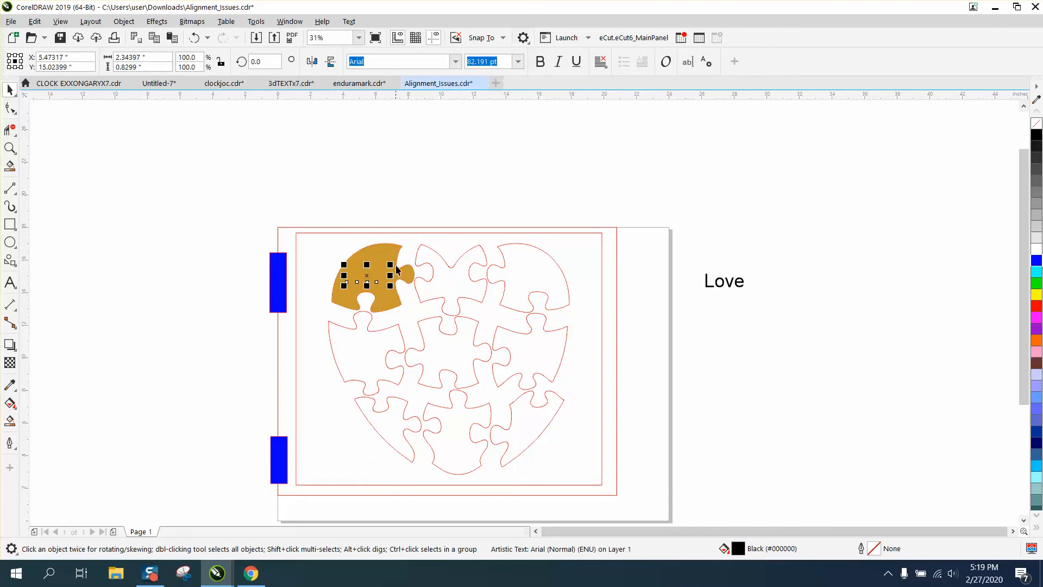
click(158, 22)
mouse_move(124, 21)
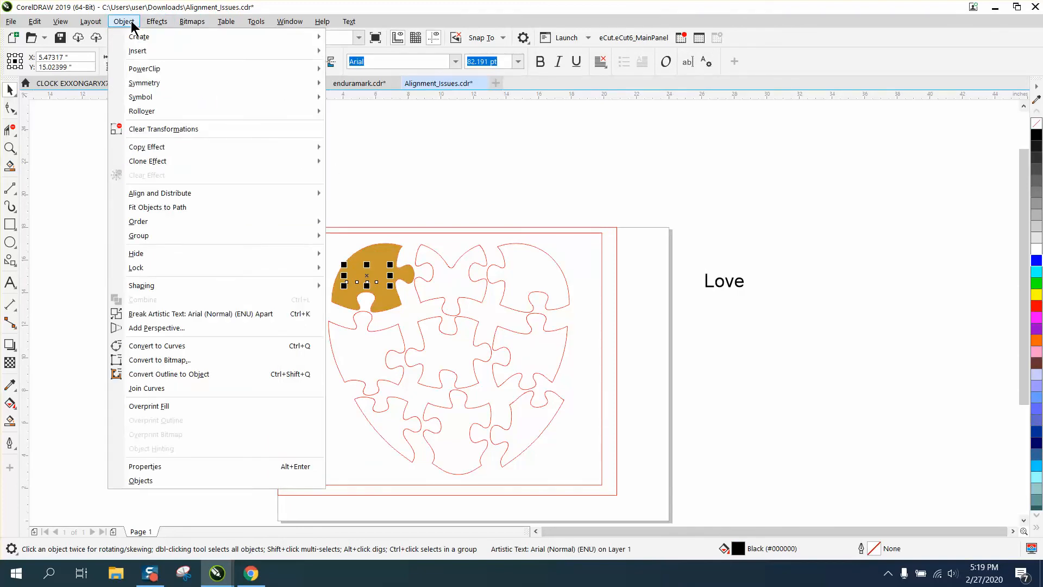
mouse_move(165, 223)
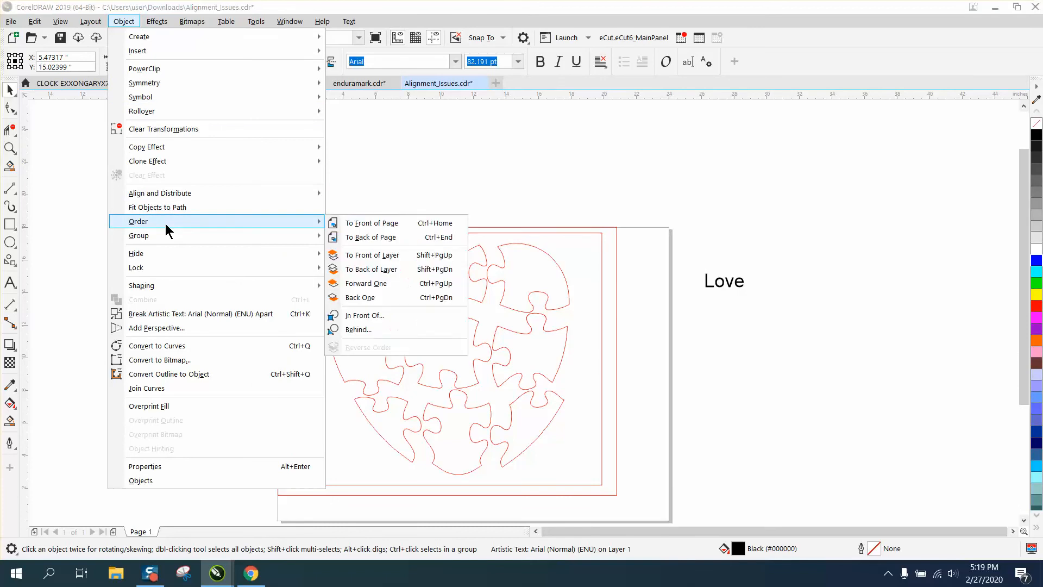
click(354, 228)
click(310, 198)
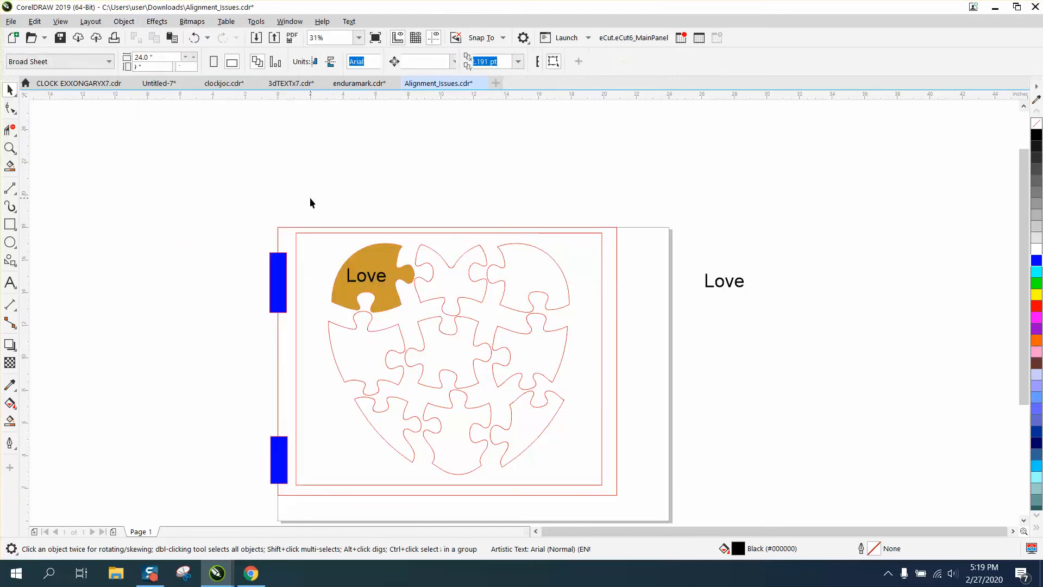